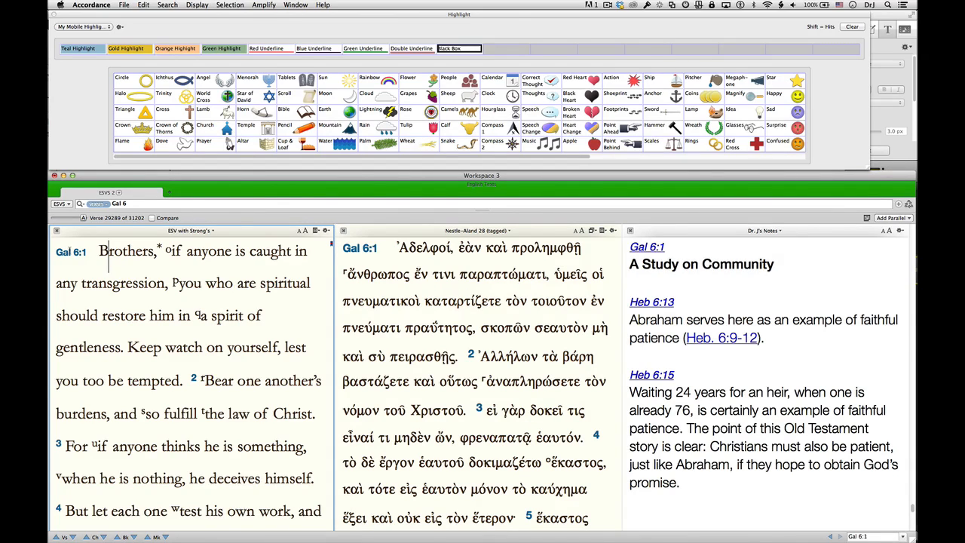
Mark the Gal 6:1 verse reference with the Church symbol and the word "Brothers" with the People symbol
click(72, 252)
click(227, 129)
double_click(153, 253)
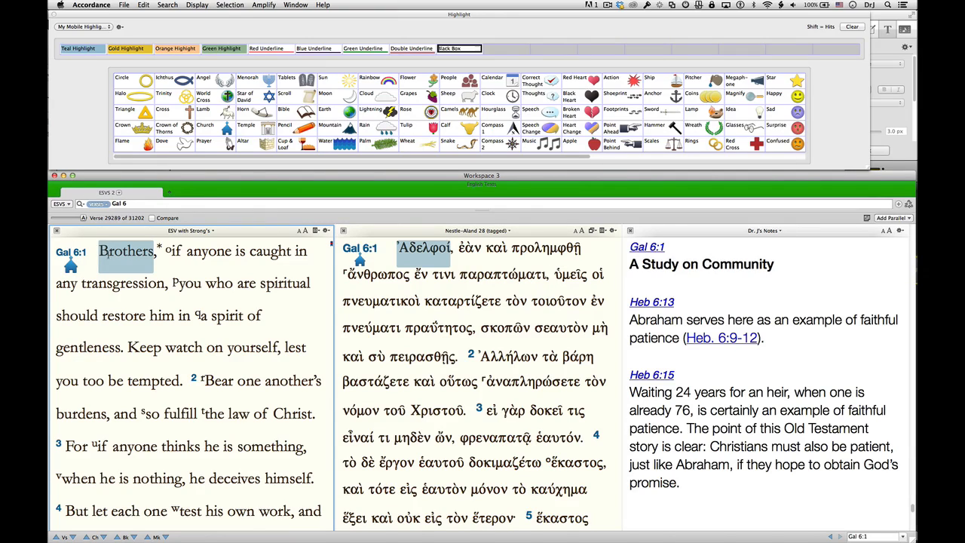
drag(98, 252, 158, 254)
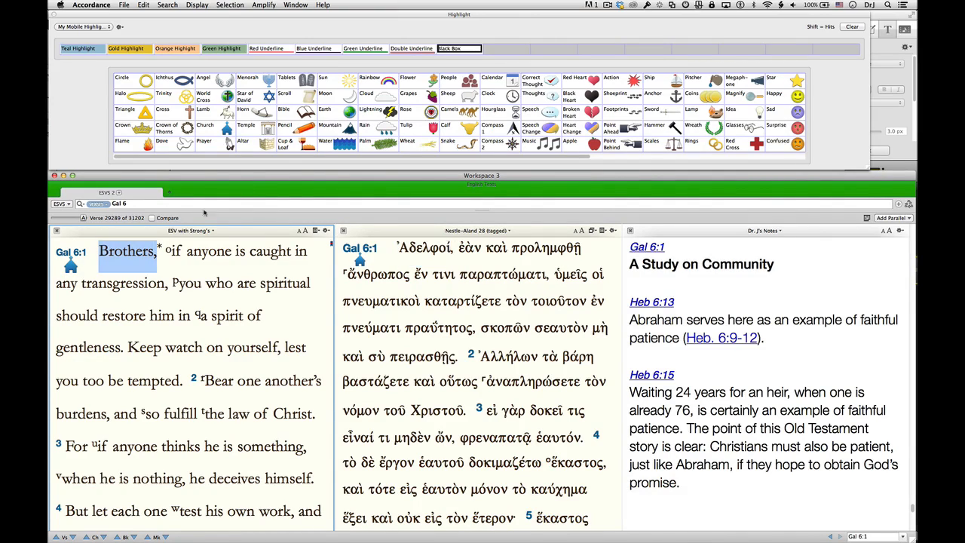
click(462, 83)
Mark "transgression" with the Lightning symbol and "gentleness" with the Broken Heart symbol in Gal 6:1
double_click(128, 285)
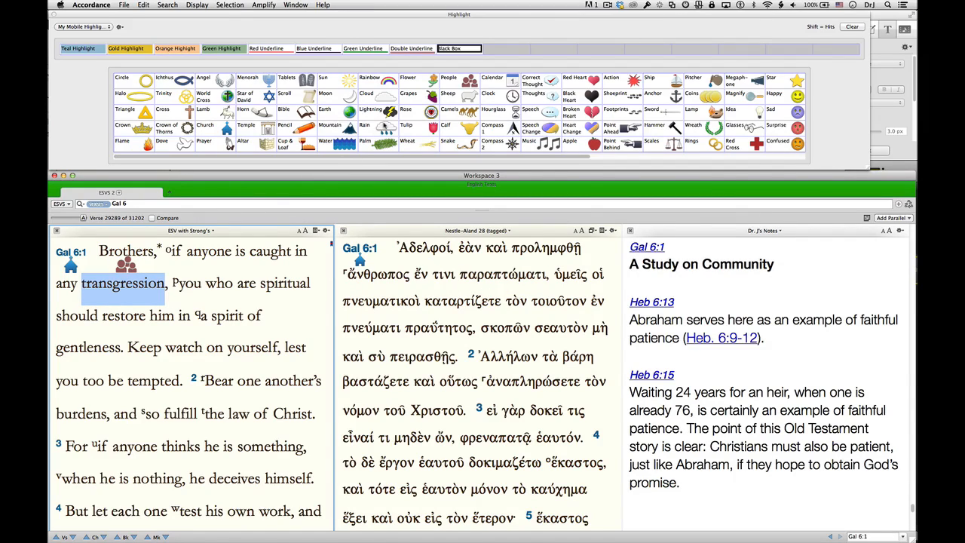
click(387, 111)
double_click(94, 348)
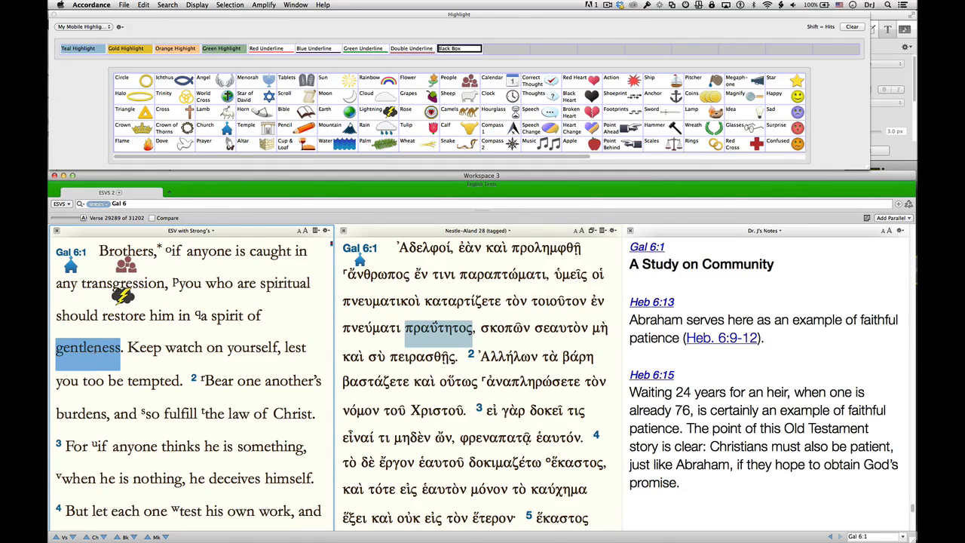
click(591, 111)
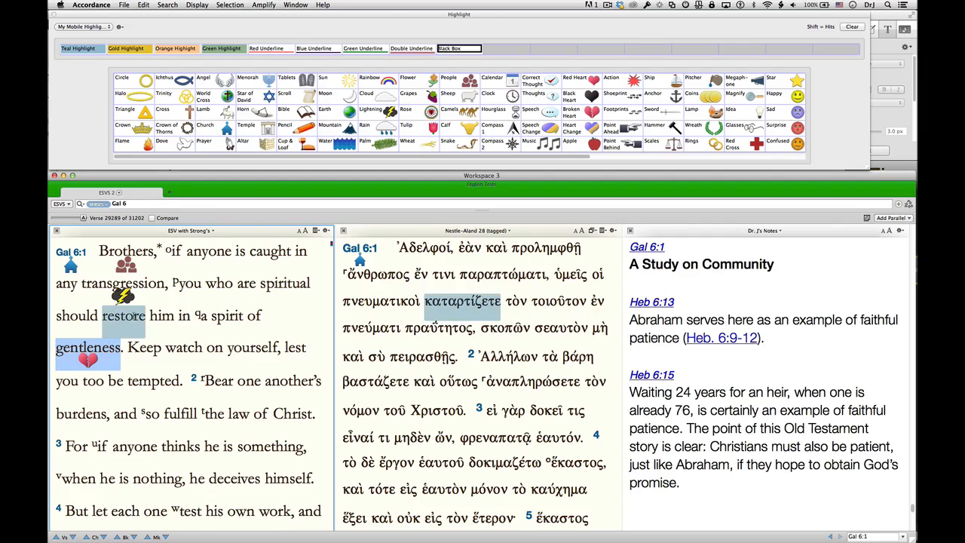
Mark "restore" with the Heart Change symbol and "watch" with the Glasses symbol in Gal 6:1
double_click(132, 317)
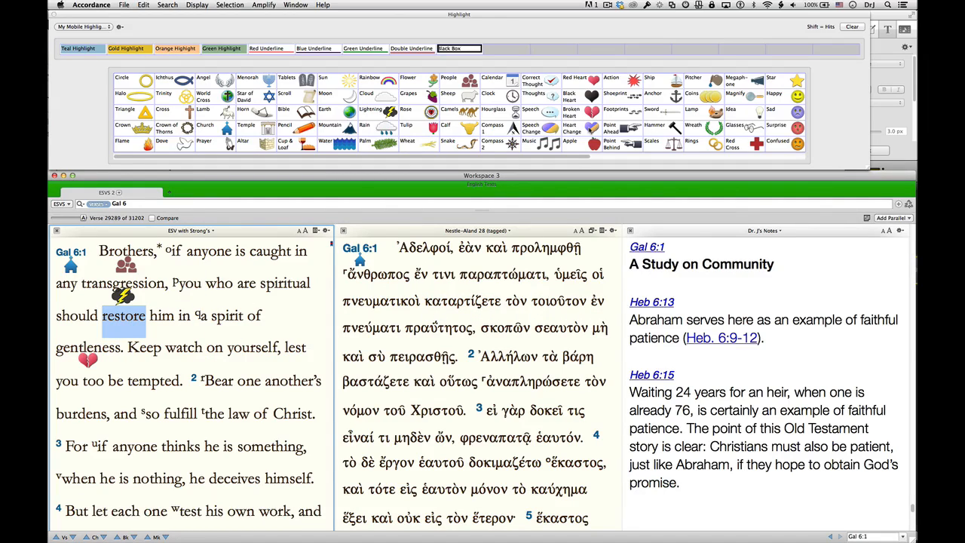
click(590, 130)
double_click(184, 348)
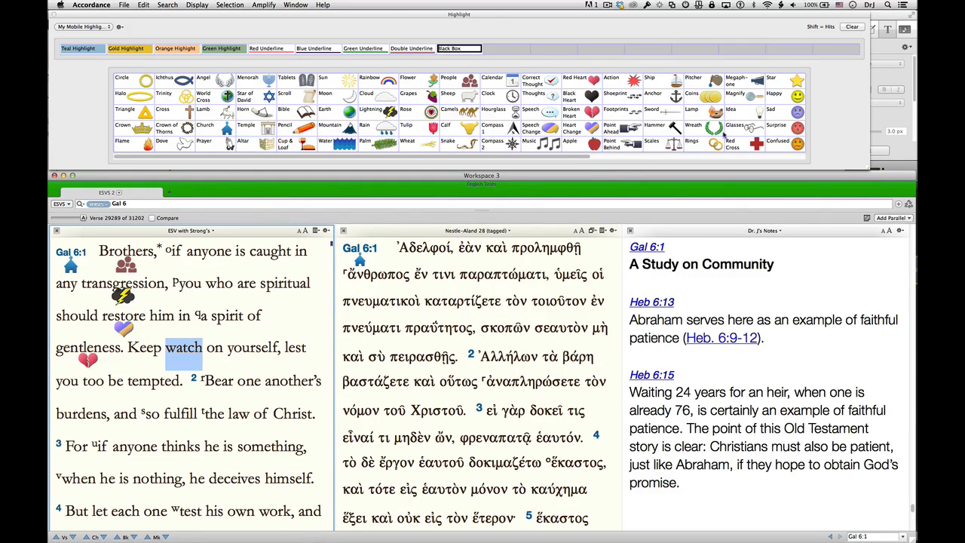
click(753, 96)
Mark "law of Christ" in Gal 6:2 with the Bible symbol and "thinks" in verse 3 with the Thoughts symbol
drag(230, 415, 315, 415)
click(302, 117)
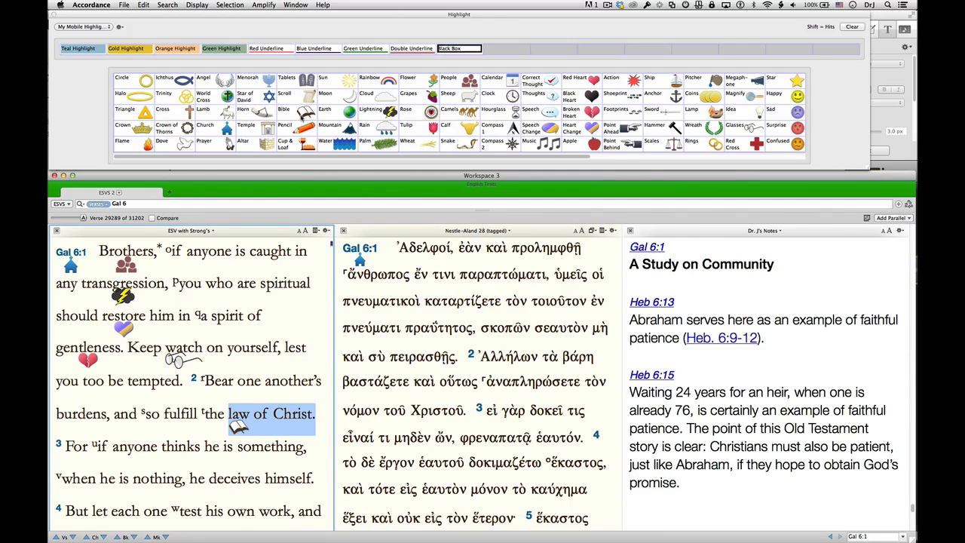
double_click(181, 446)
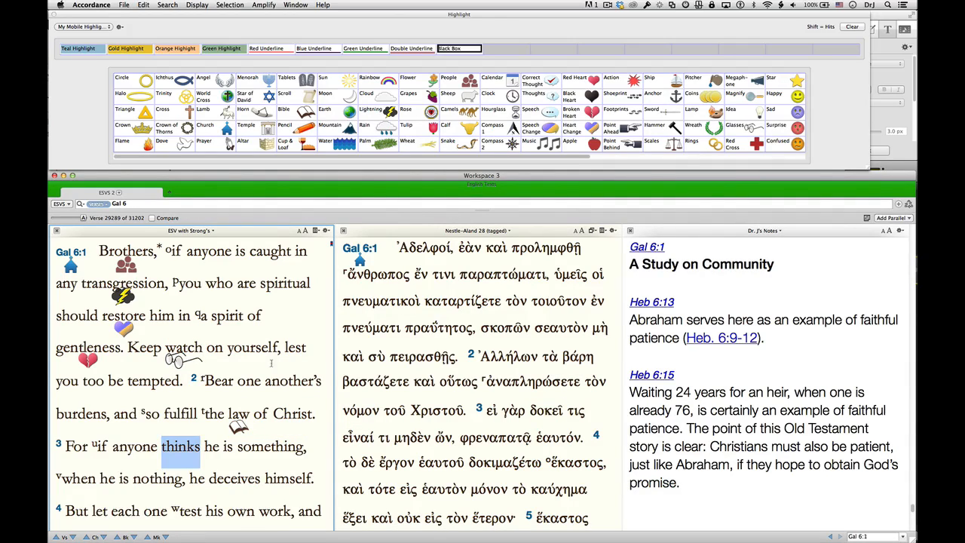
click(554, 98)
Mark "deceives" in Gal 6:3 with the Thumbs Down symbol and the verse 2 number with the People symbol
click(687, 157)
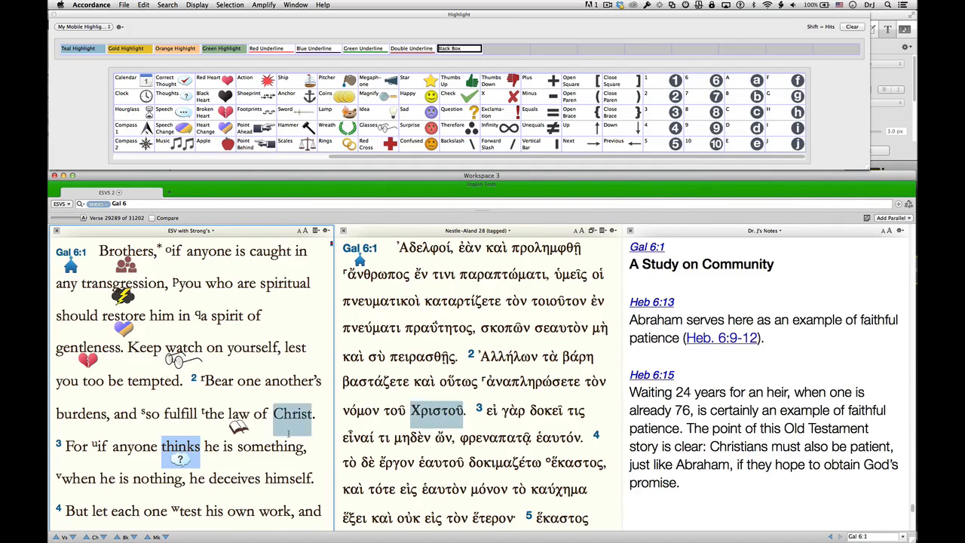
double_click(234, 478)
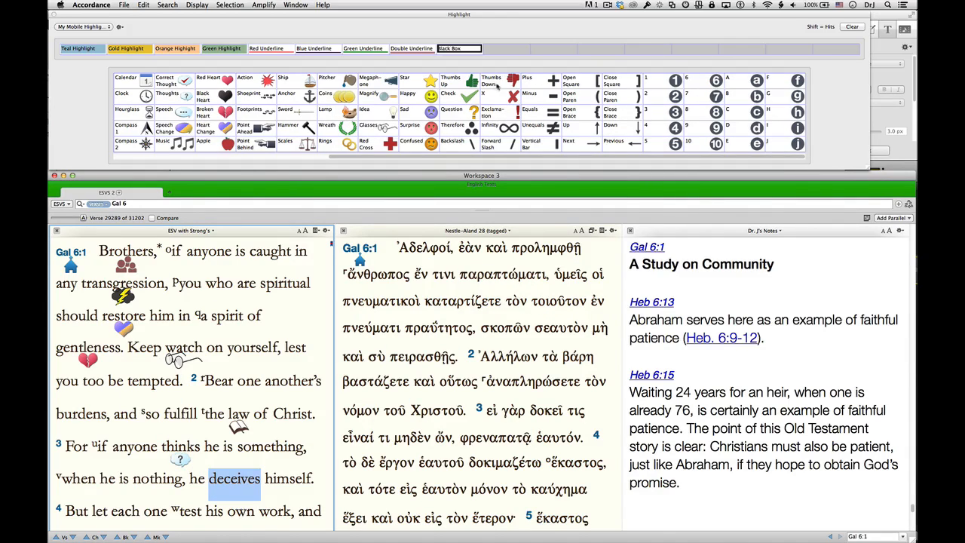
click(501, 84)
click(194, 381)
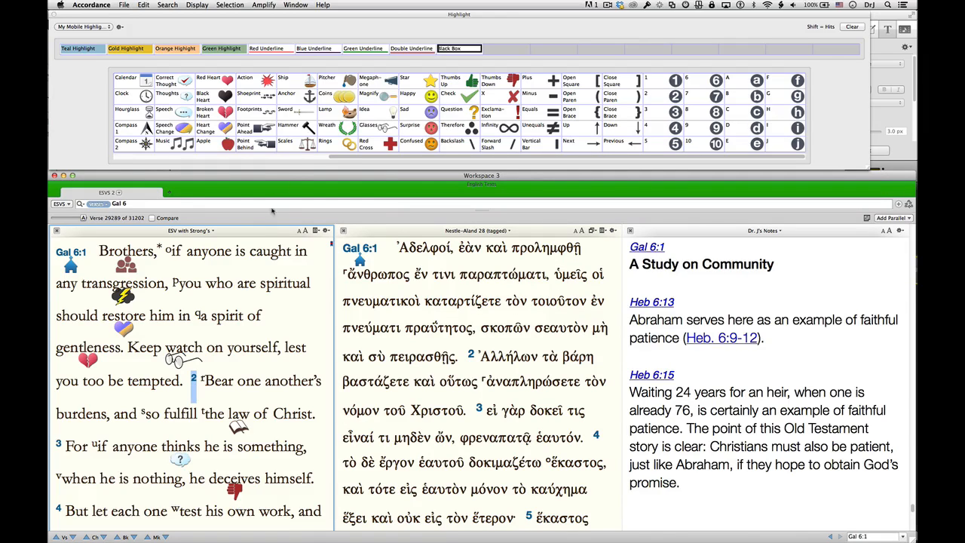
click(276, 157)
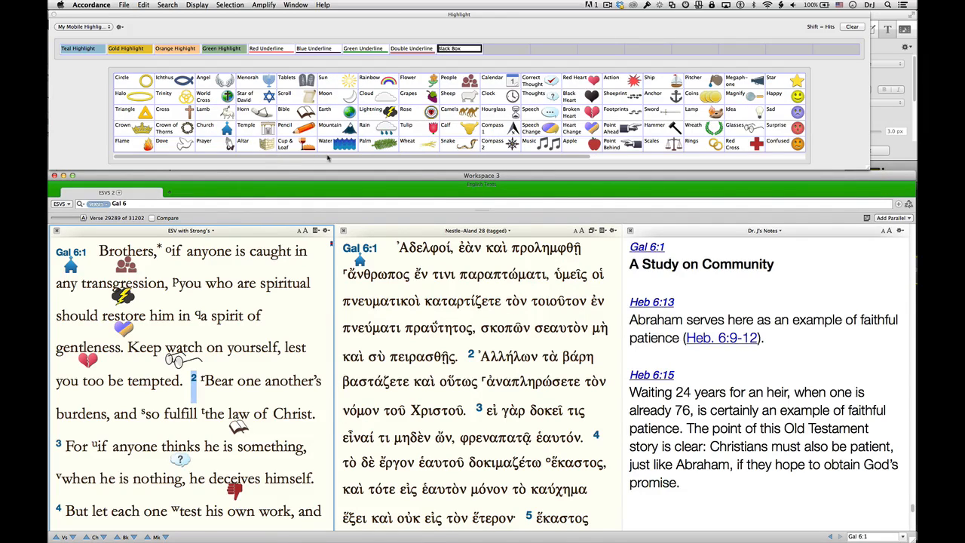
click(461, 79)
Search the ESV text for the key number behind "spiritual" in Gal 6:1
right_click(283, 290)
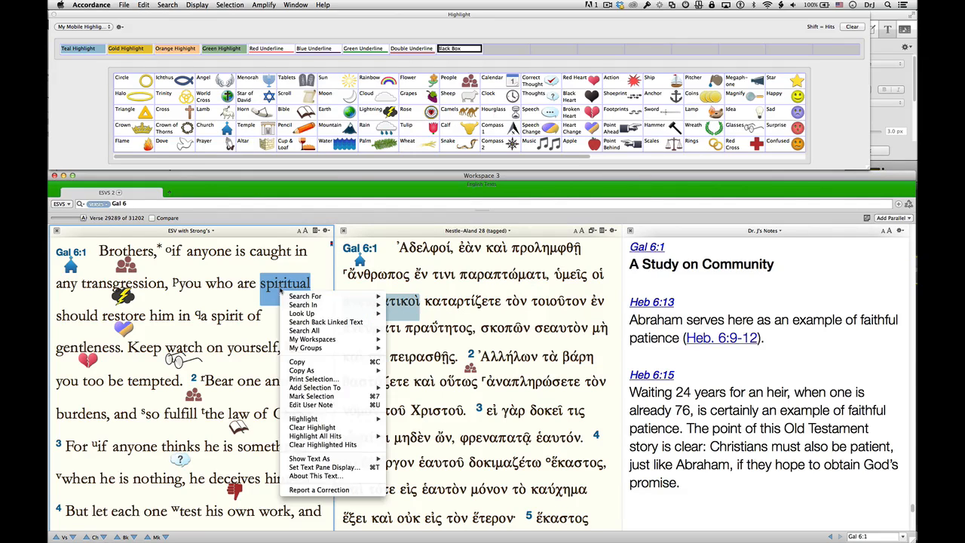
mouse_move(354, 296)
click(413, 304)
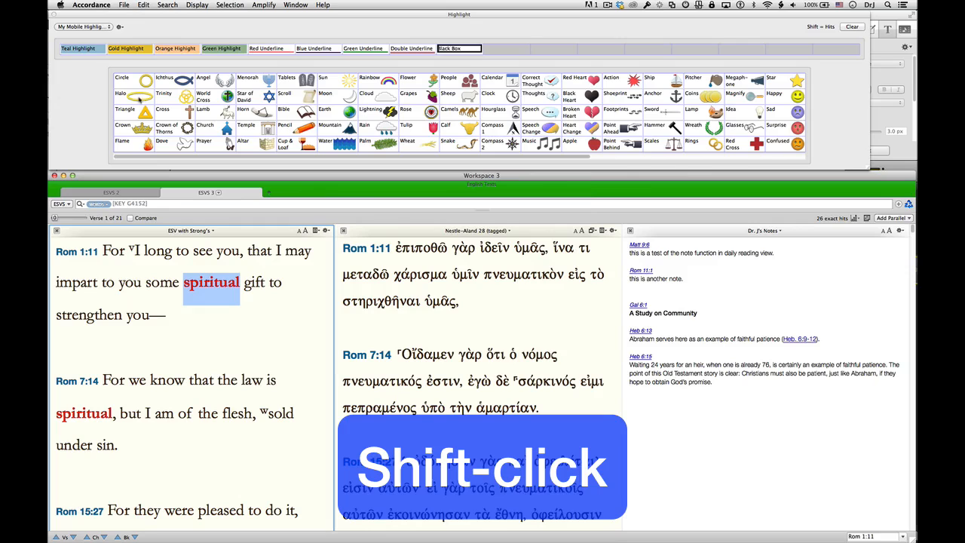
Apply the Halo symbol to all hits of the key number search and return to the Gal 6 text
shift+click(138, 98)
click(560, 225)
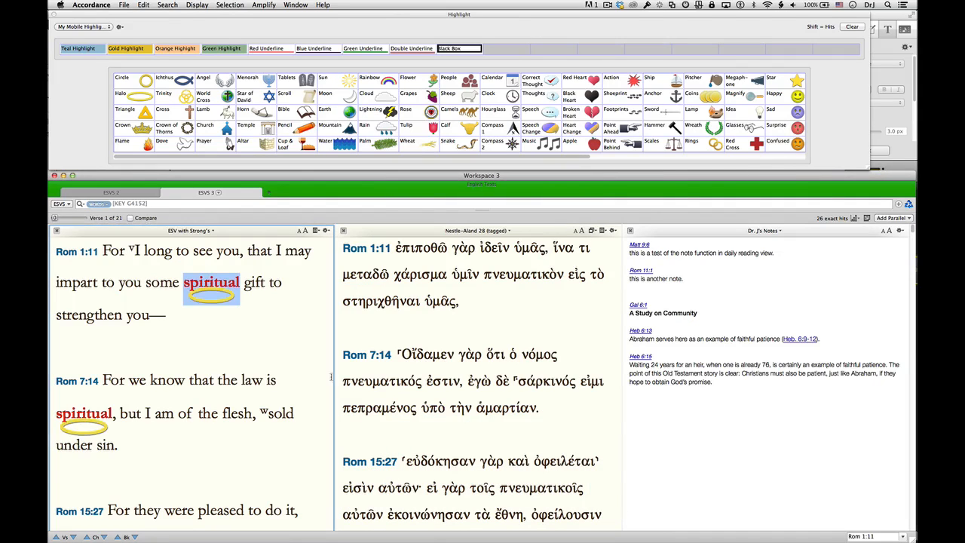
scroll(301, 423, down, 3)
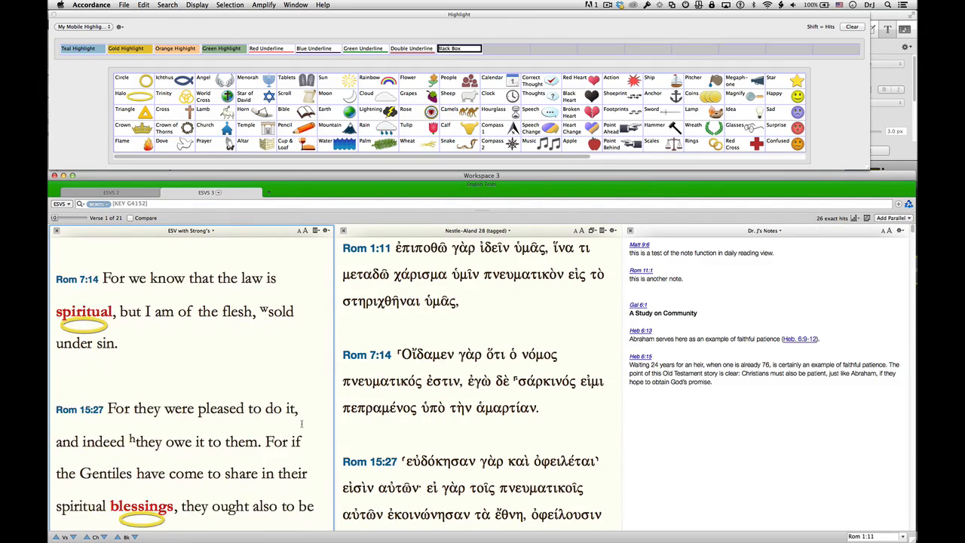
scroll(300, 423, down, 2)
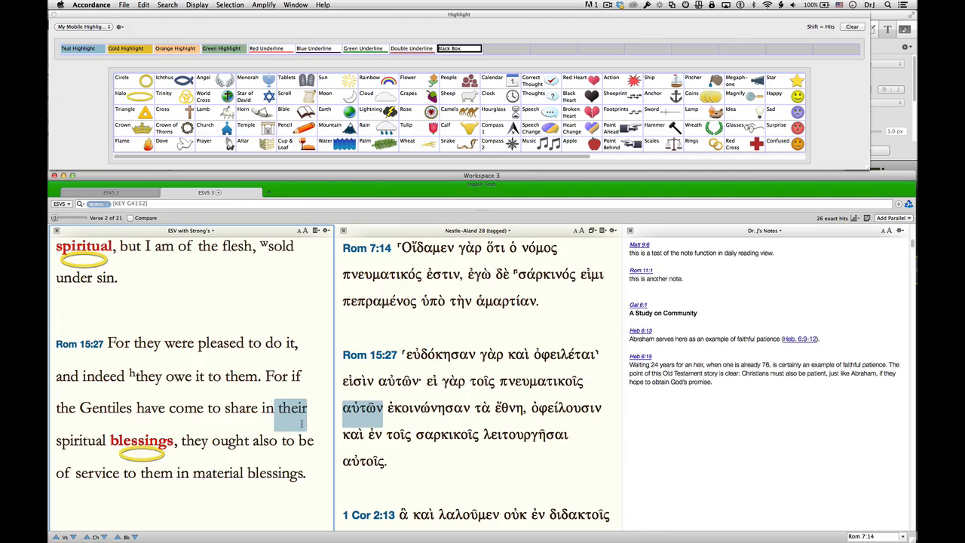
scroll(300, 423, up, 2)
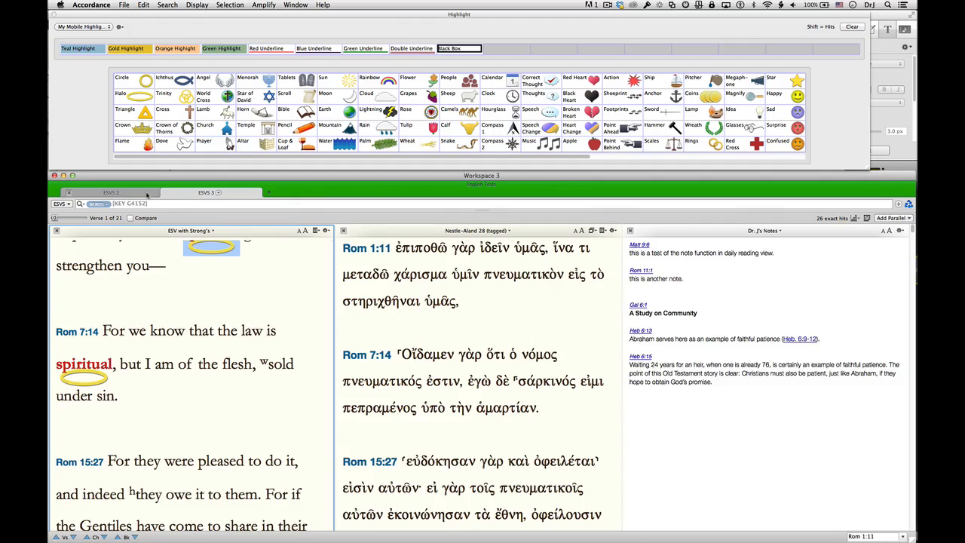
click(147, 195)
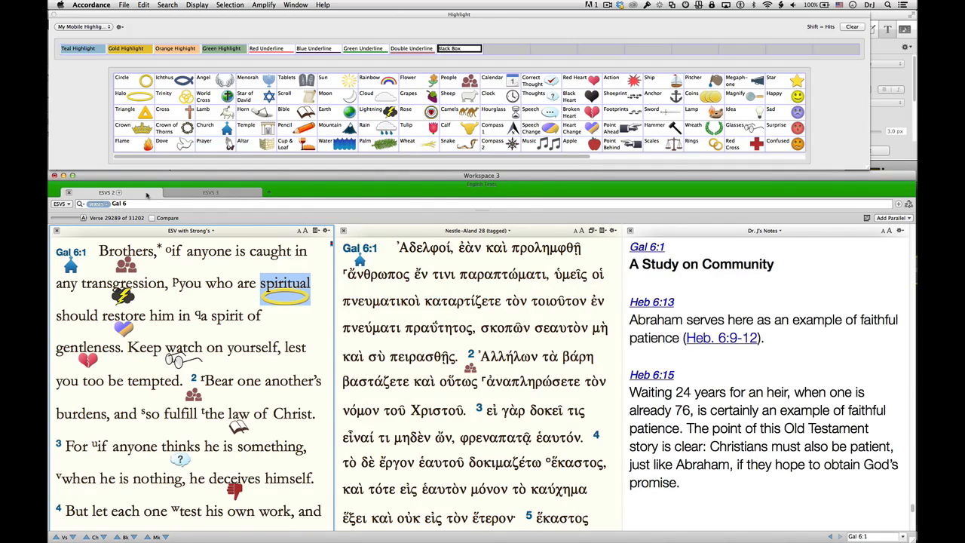
Mark "Bear" and "burdens" in Gal 6:2 with the Camels symbol and clear the highlight again
double_click(219, 380)
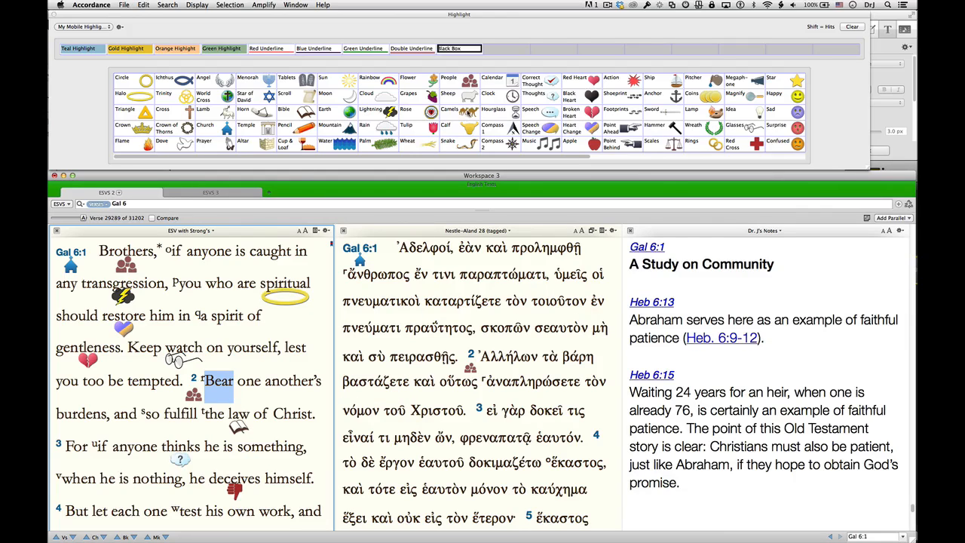
click(468, 114)
double_click(83, 415)
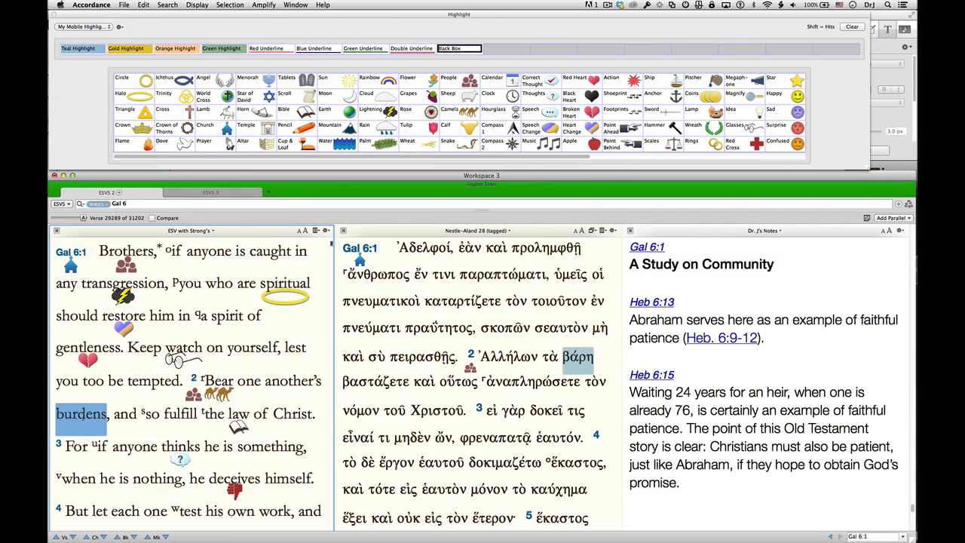
key(super+8)
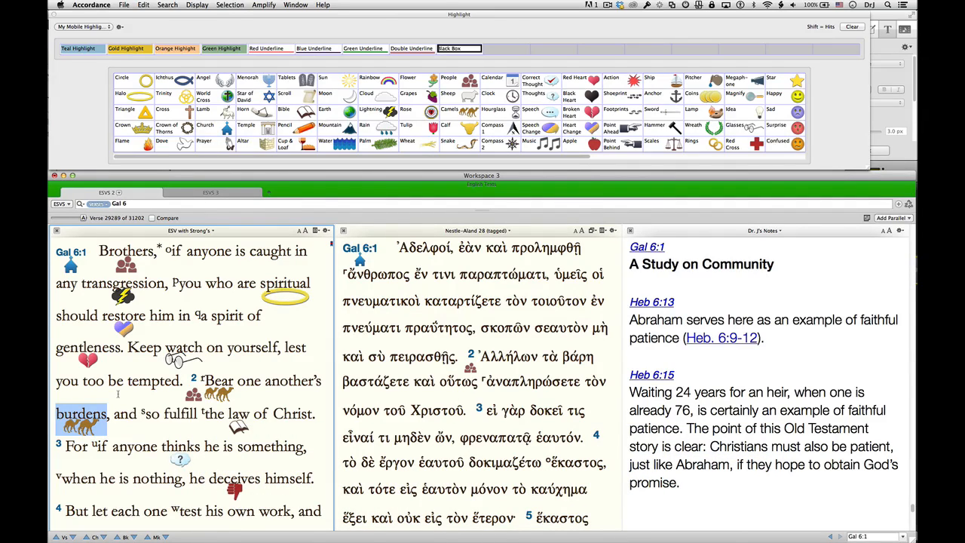
click(852, 27)
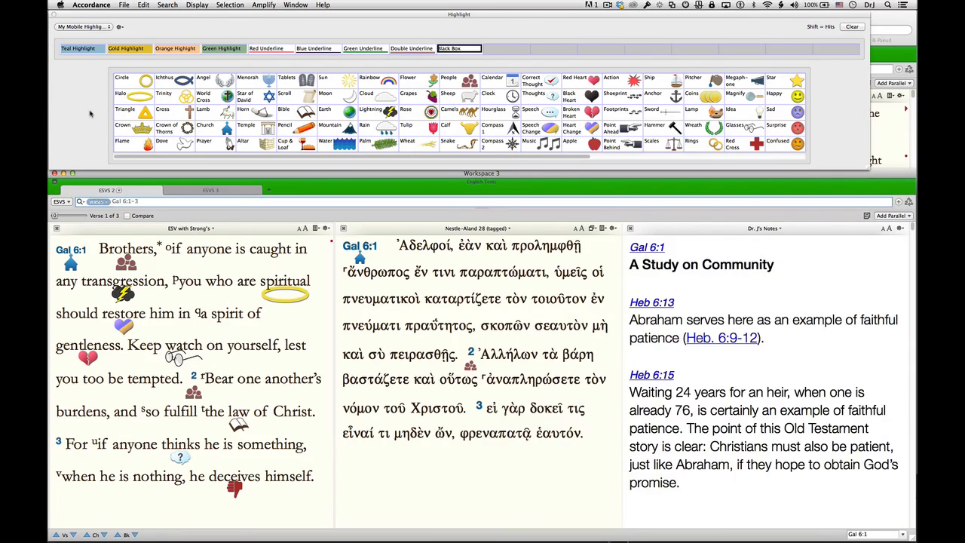
Empty the verse search entry and run it to display the whole text from Gen 1:1
click(176, 202)
key(BackSpace)
key(Return)
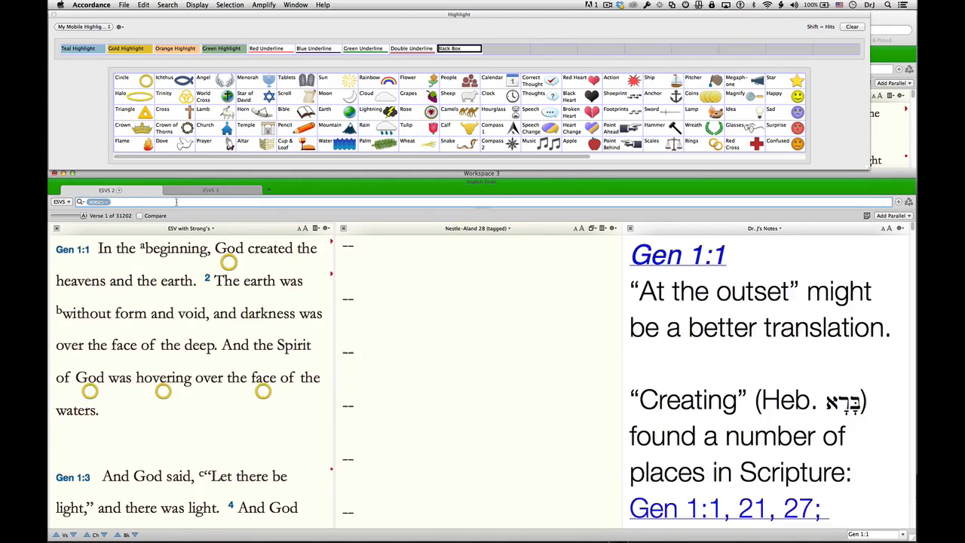